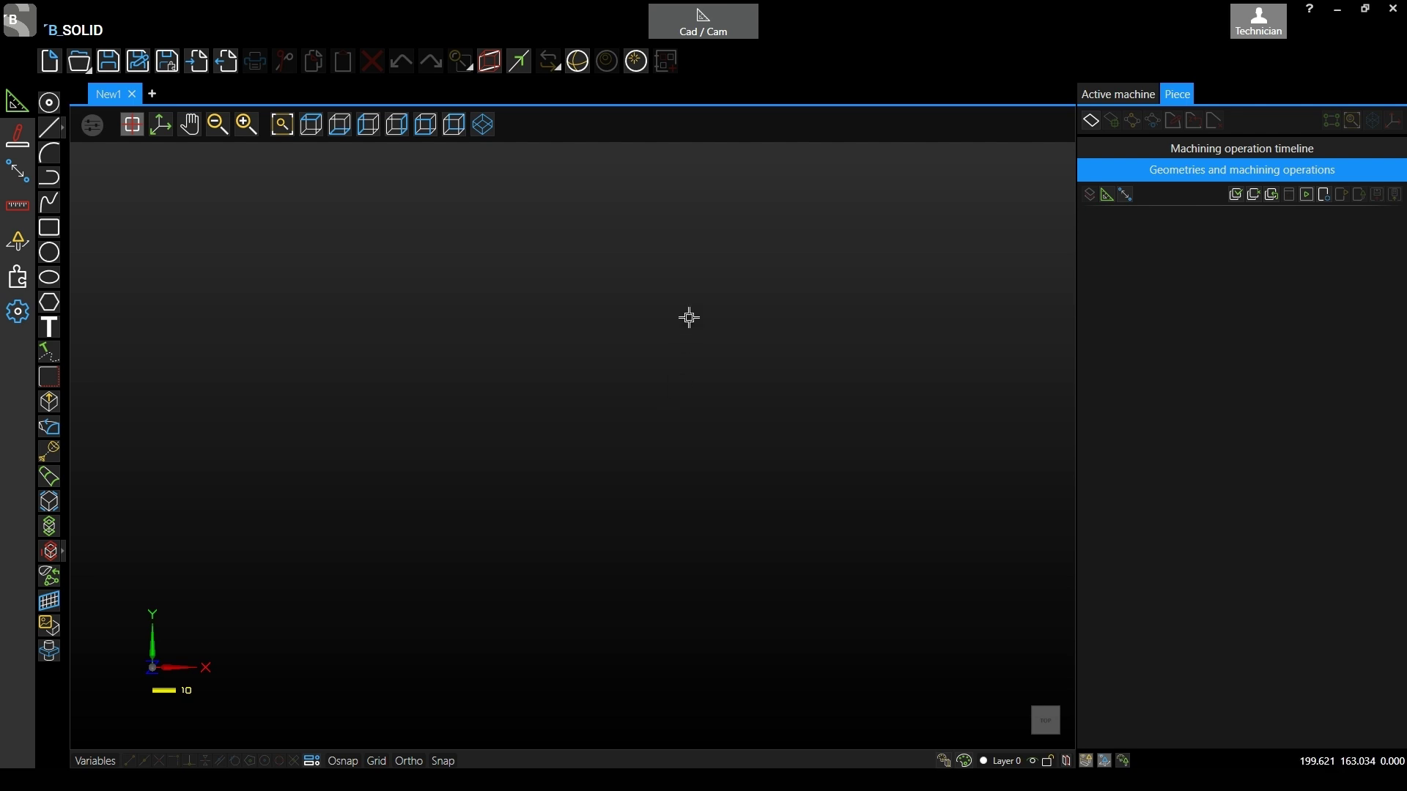
Step: Open the Tools module's Tool register and select the FLY tool in its list
{"action": "left_click", "coordinate": [699, 11]}
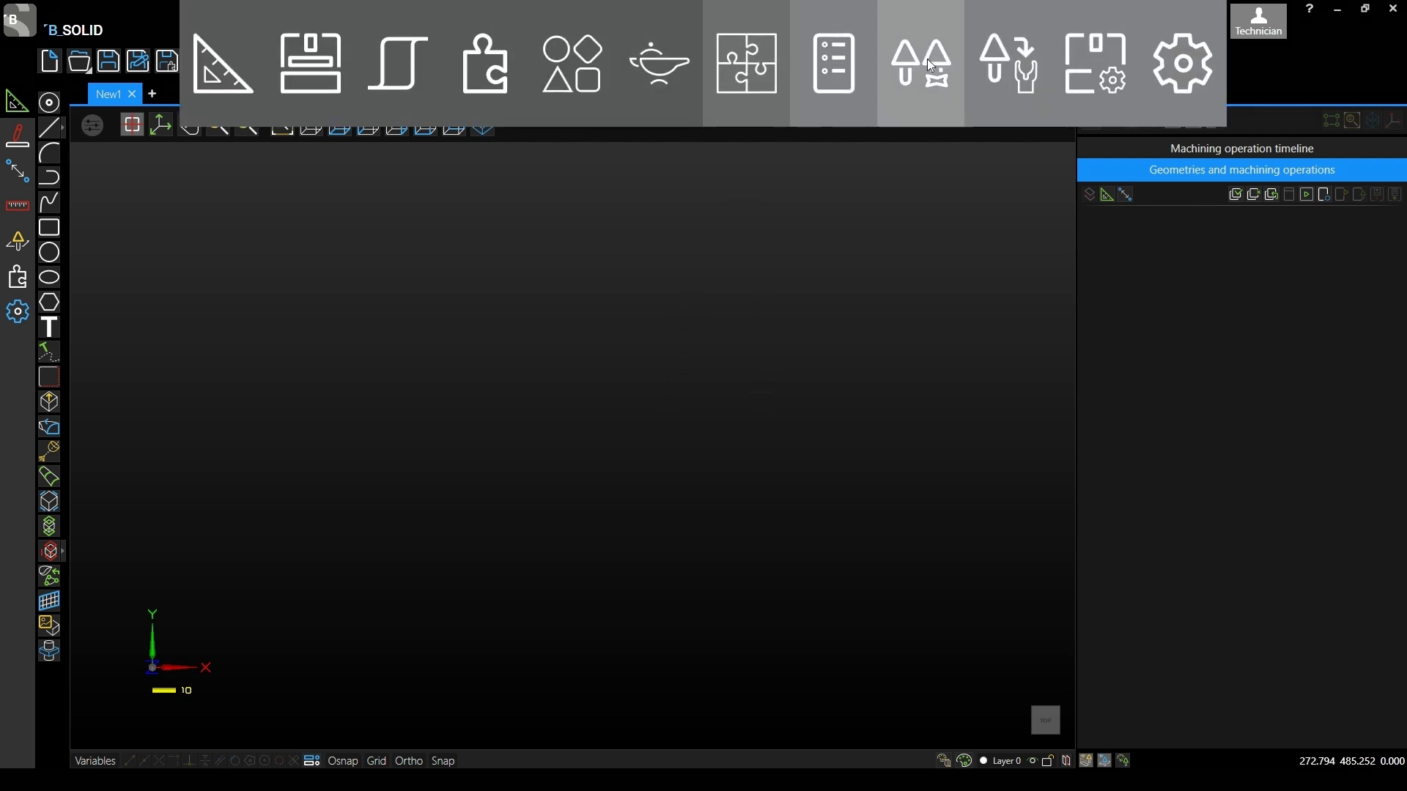
{"action": "left_click", "coordinate": [922, 61]}
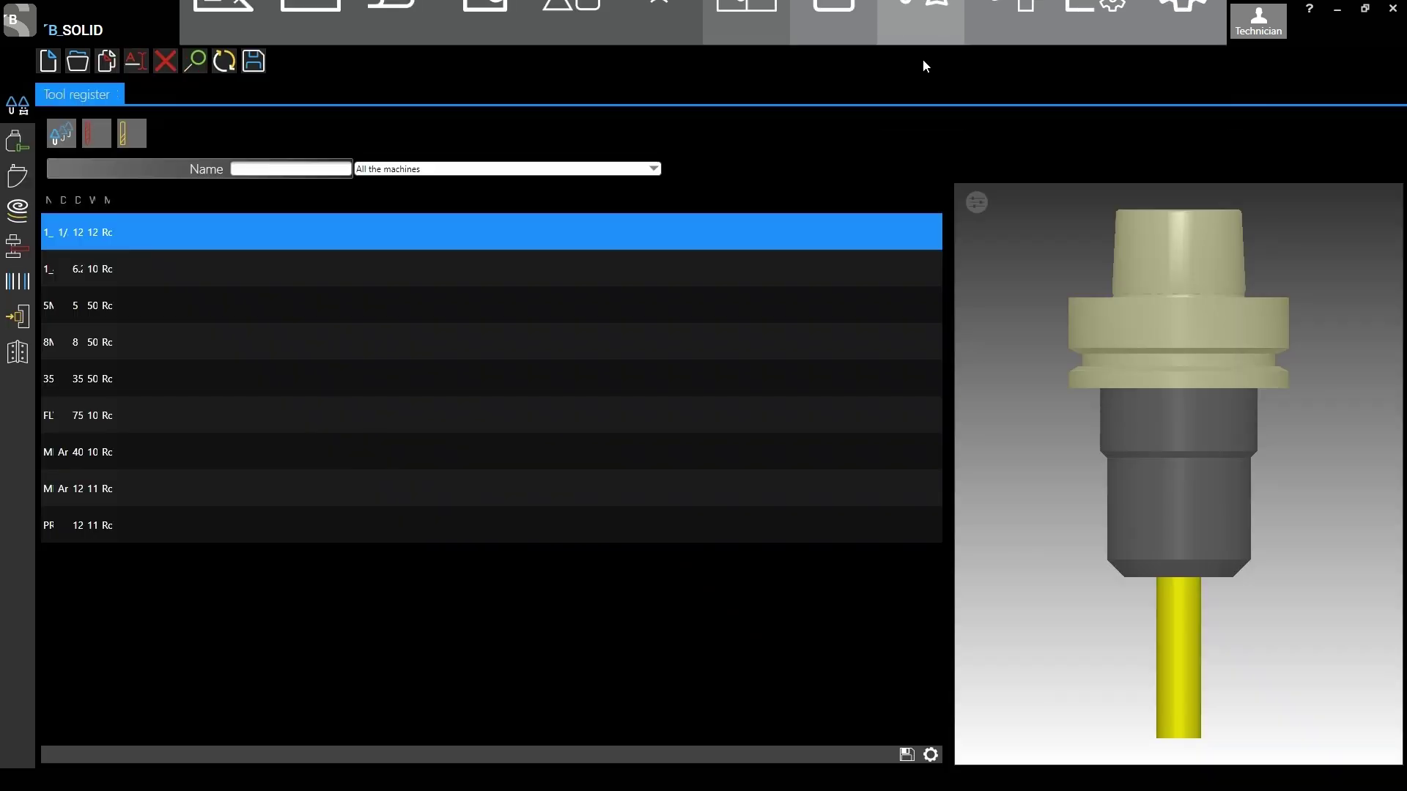
{"action": "left_click", "coordinate": [148, 415]}
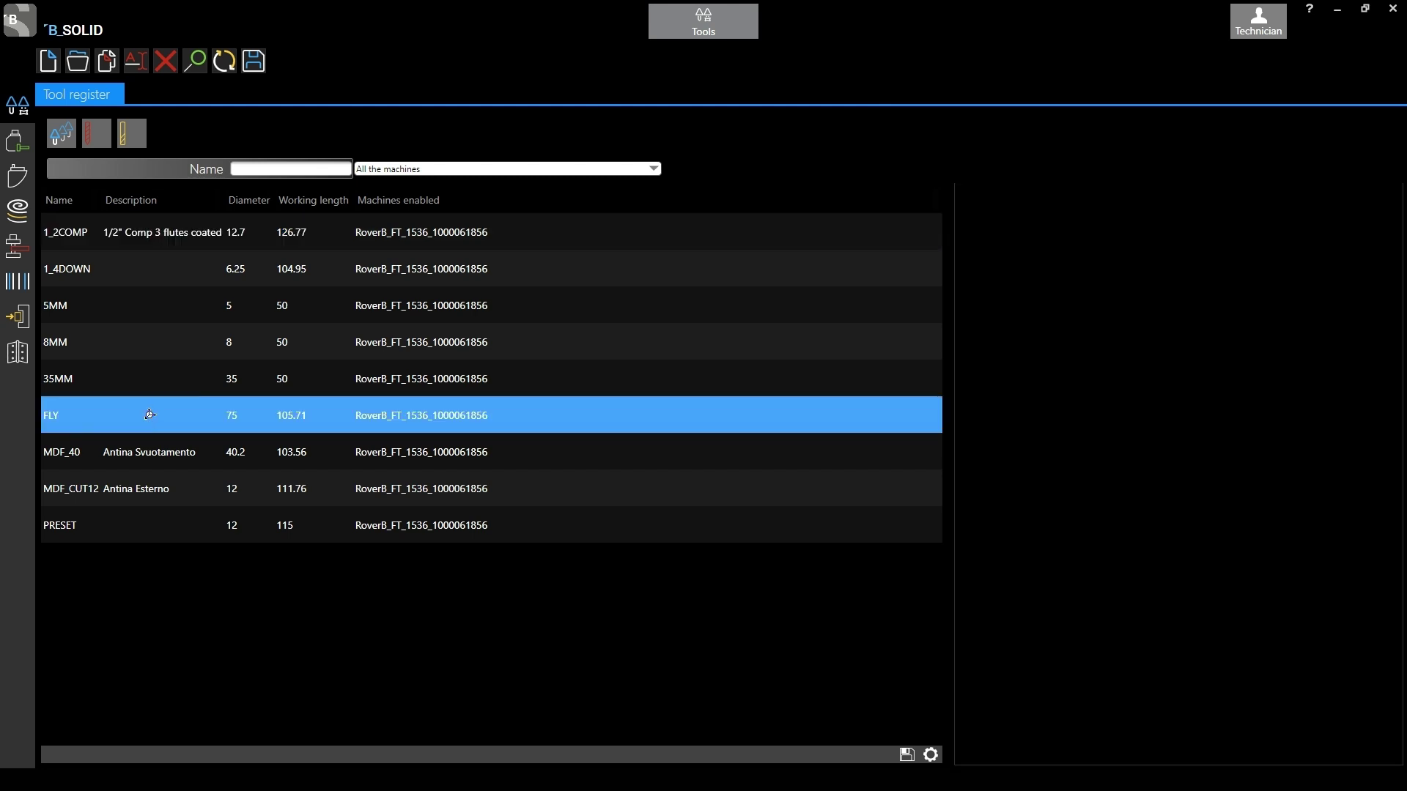
Step: Open the FLY tool in its own edit tab showing diameter 75.000 mm and working length 105.710 mm
{"action": "double_click", "coordinate": [149, 414]}
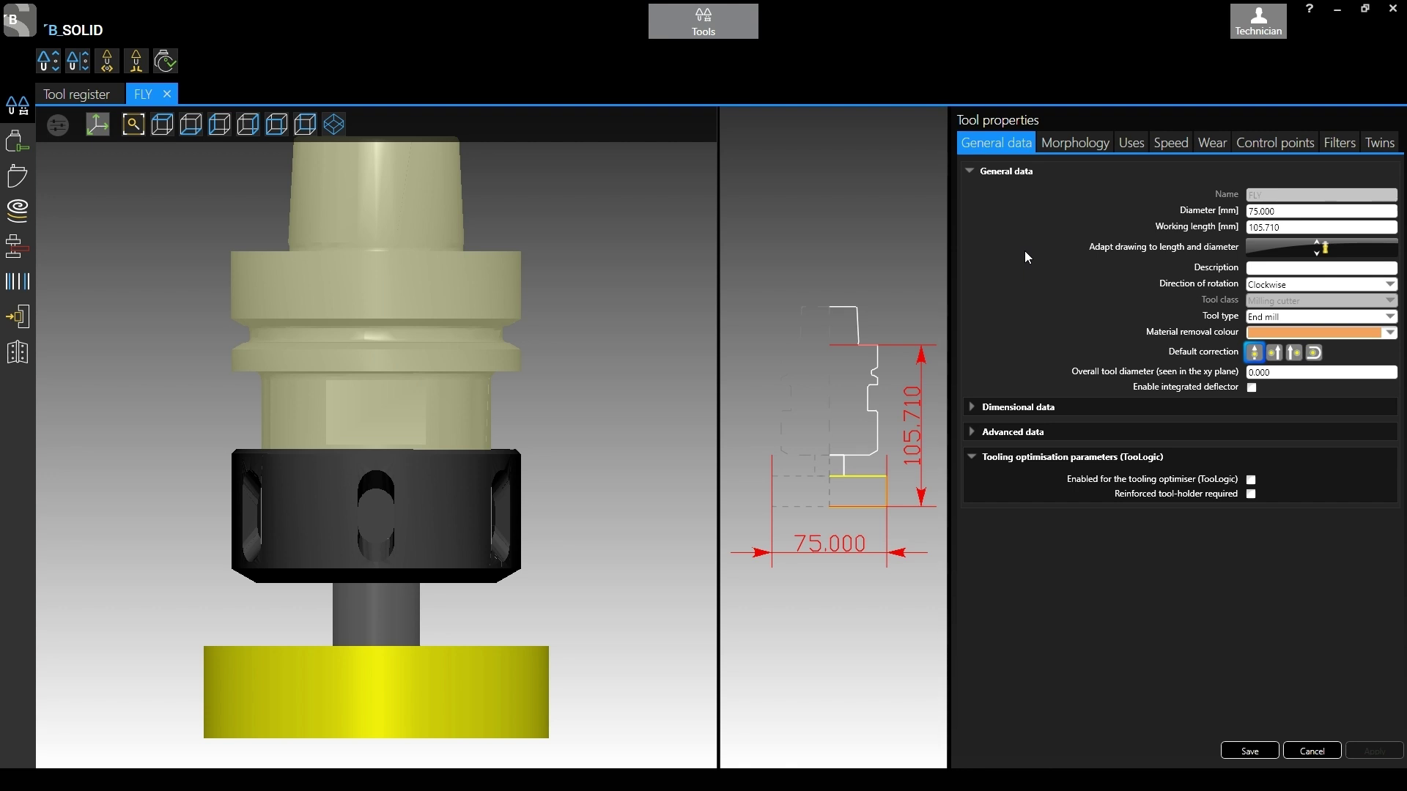
Step: Set the FLY tool's Wear lifespan to 500000 mm and save the tool
{"action": "left_click", "coordinate": [1213, 145]}
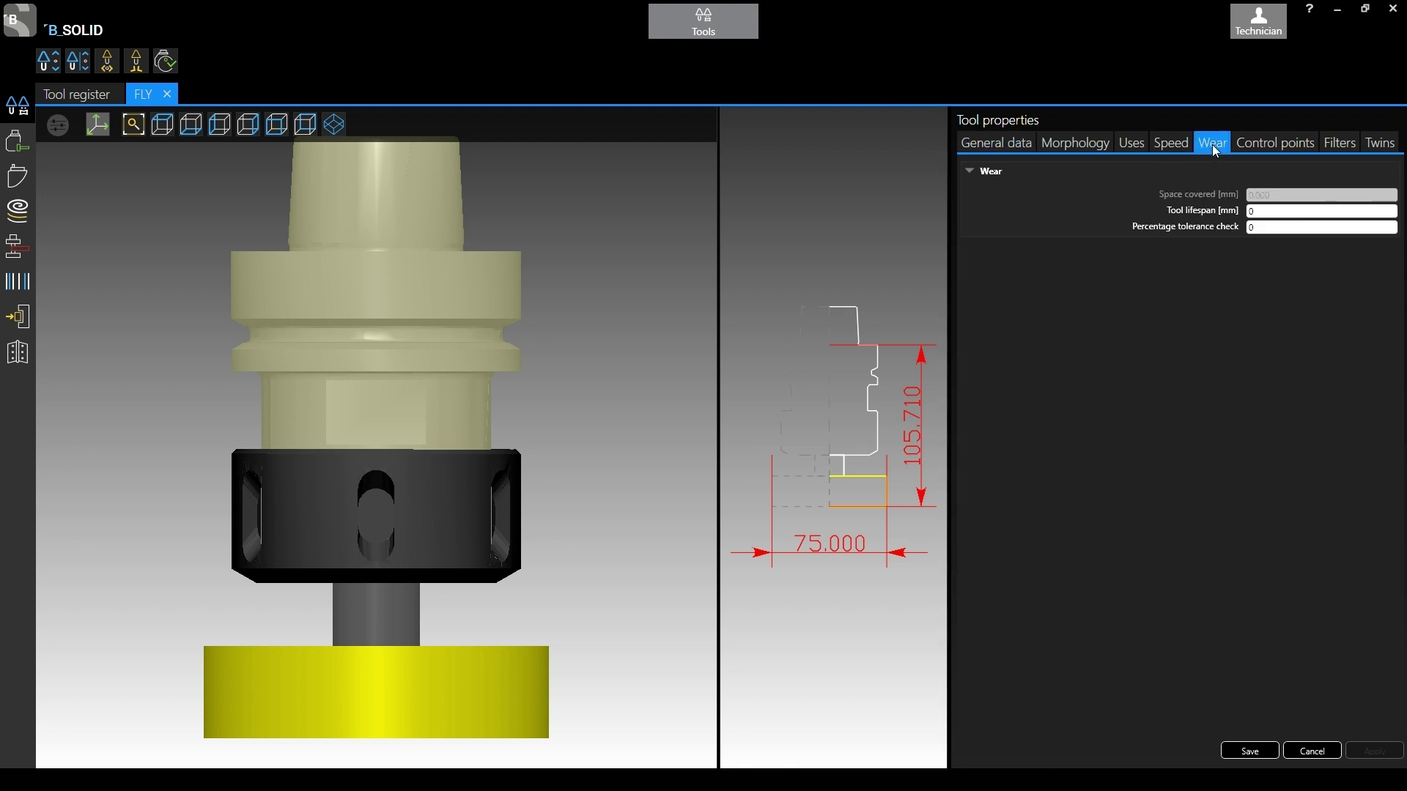
{"action": "left_click", "coordinate": [1281, 215]}
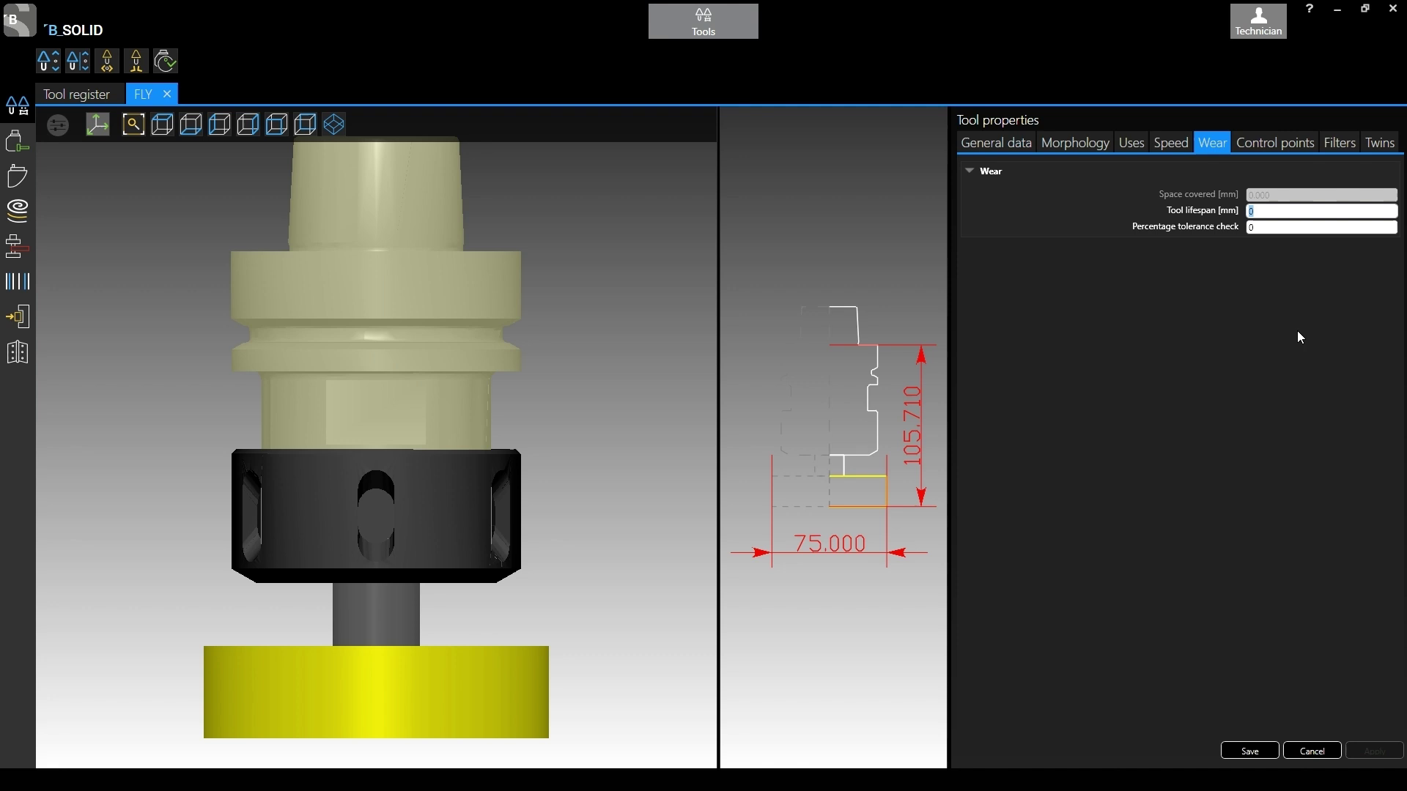
{"action": "type", "text": "500000"}
{"action": "left_click", "coordinate": [1274, 228]}
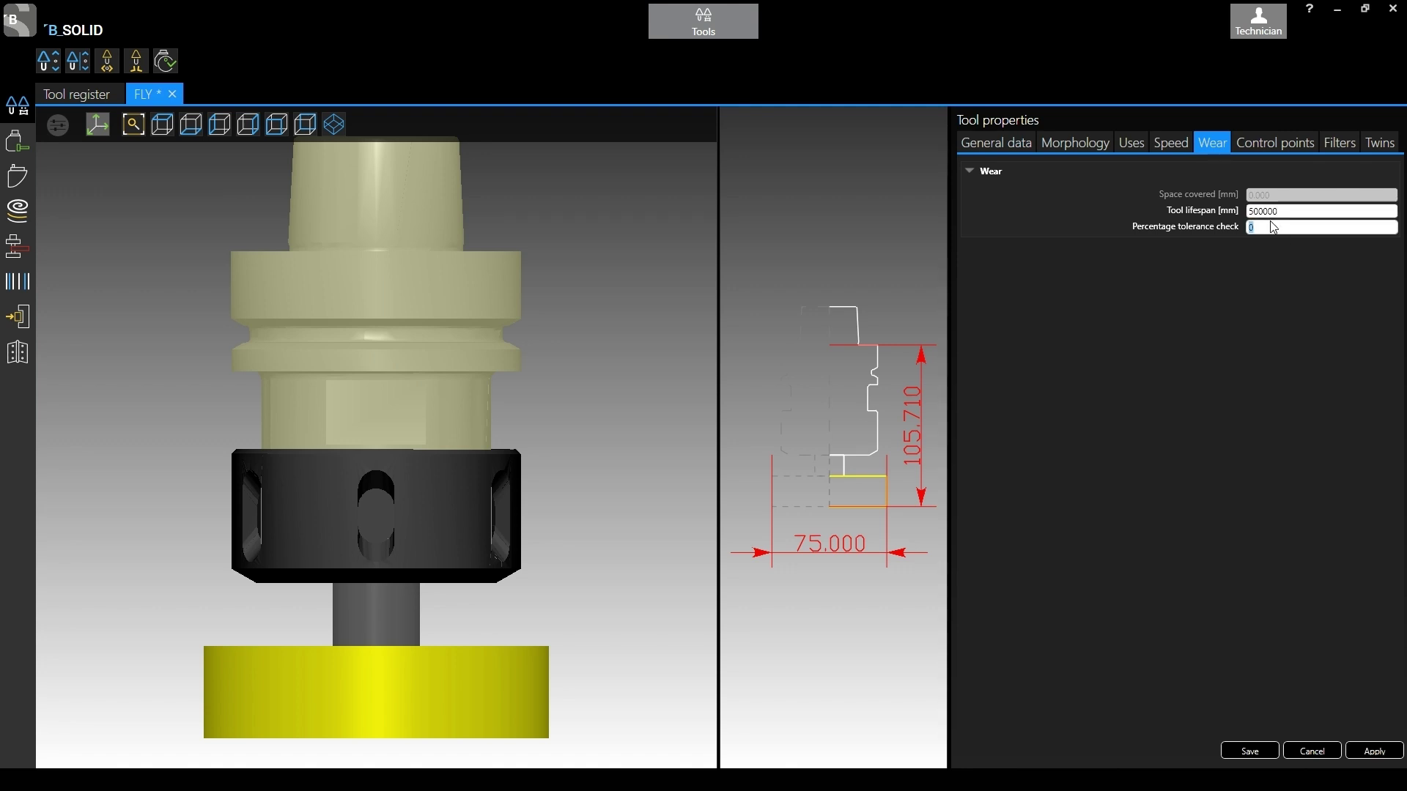
{"action": "left_click", "coordinate": [1250, 751]}
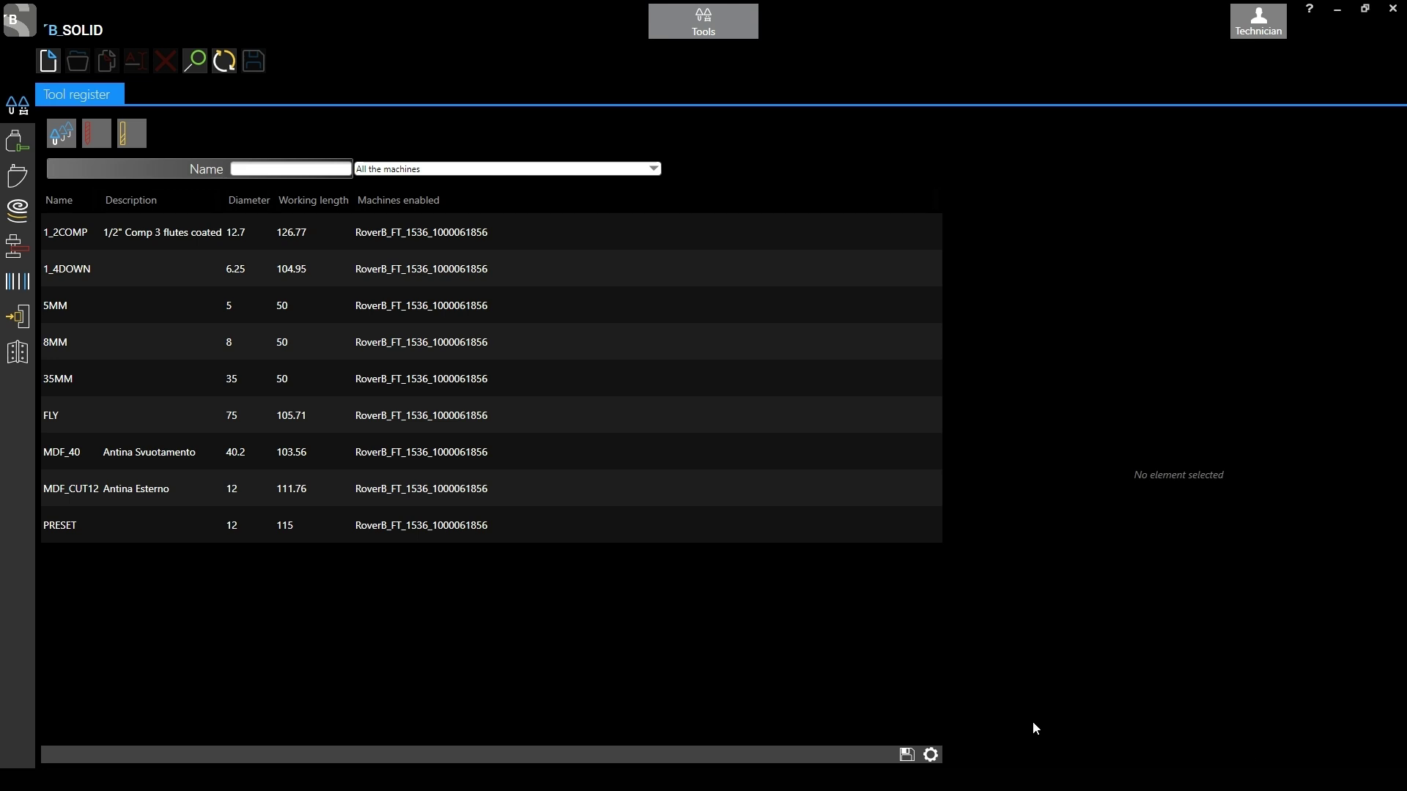
{"action": "double_click", "coordinate": [148, 415]}
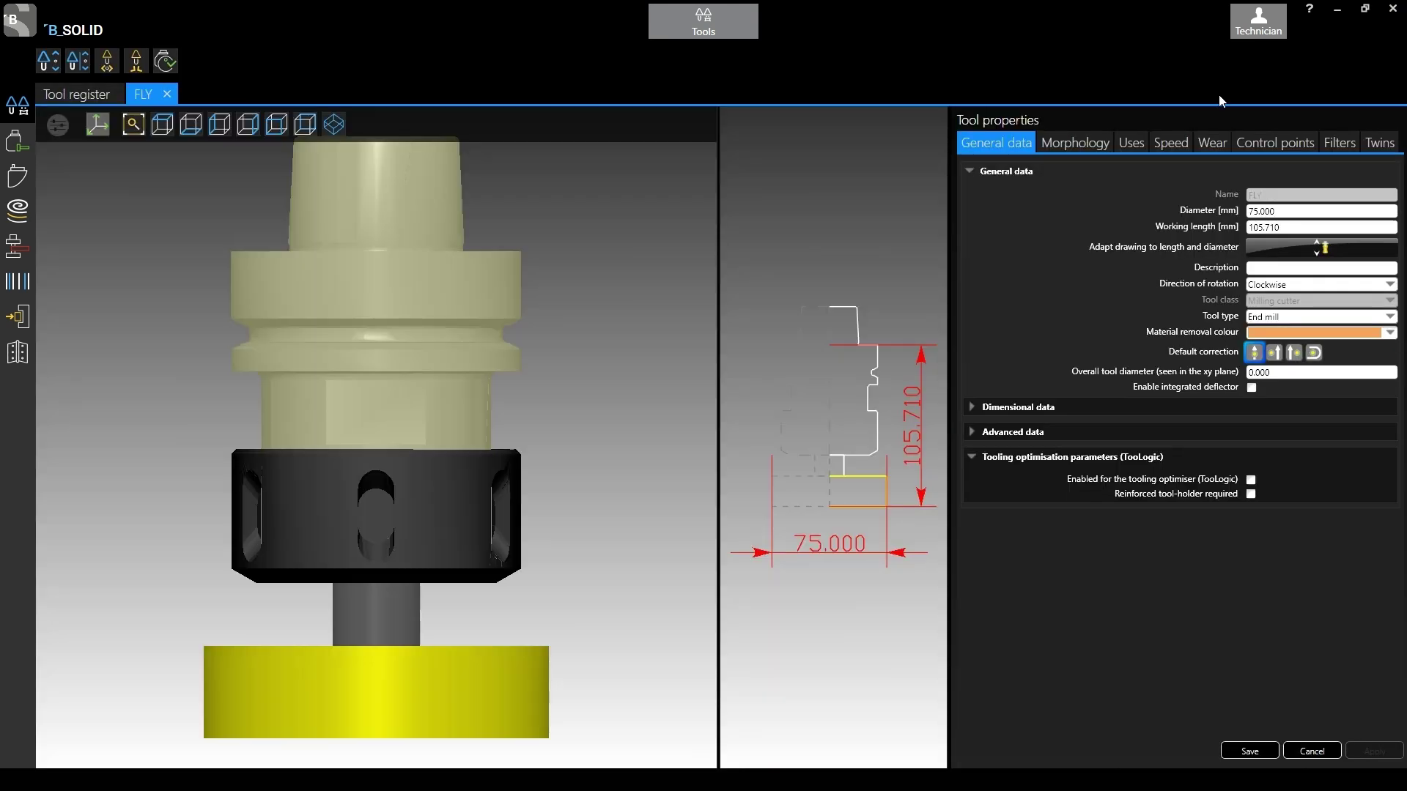
{"action": "left_click", "coordinate": [1216, 143]}
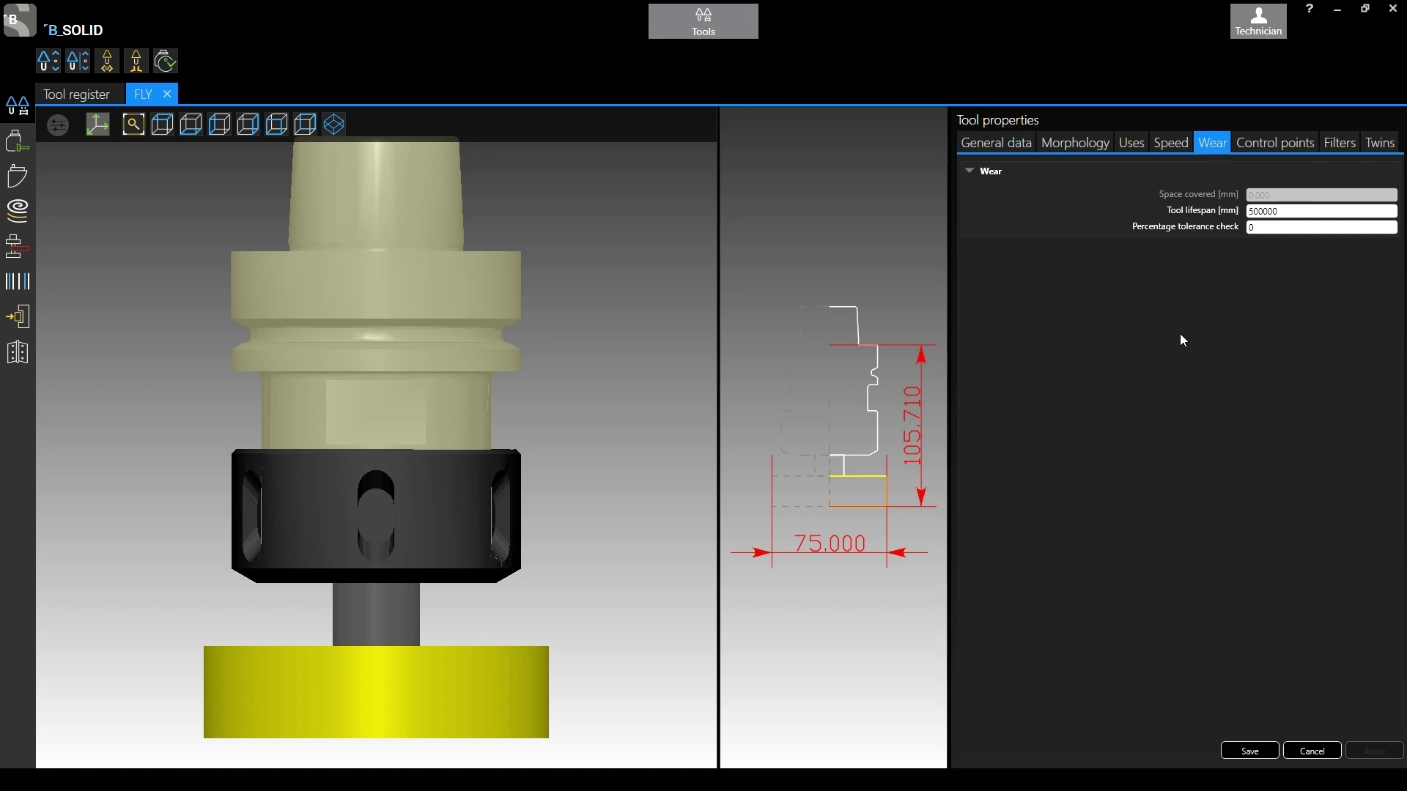
{"action": "double_click", "coordinate": [1276, 211]}
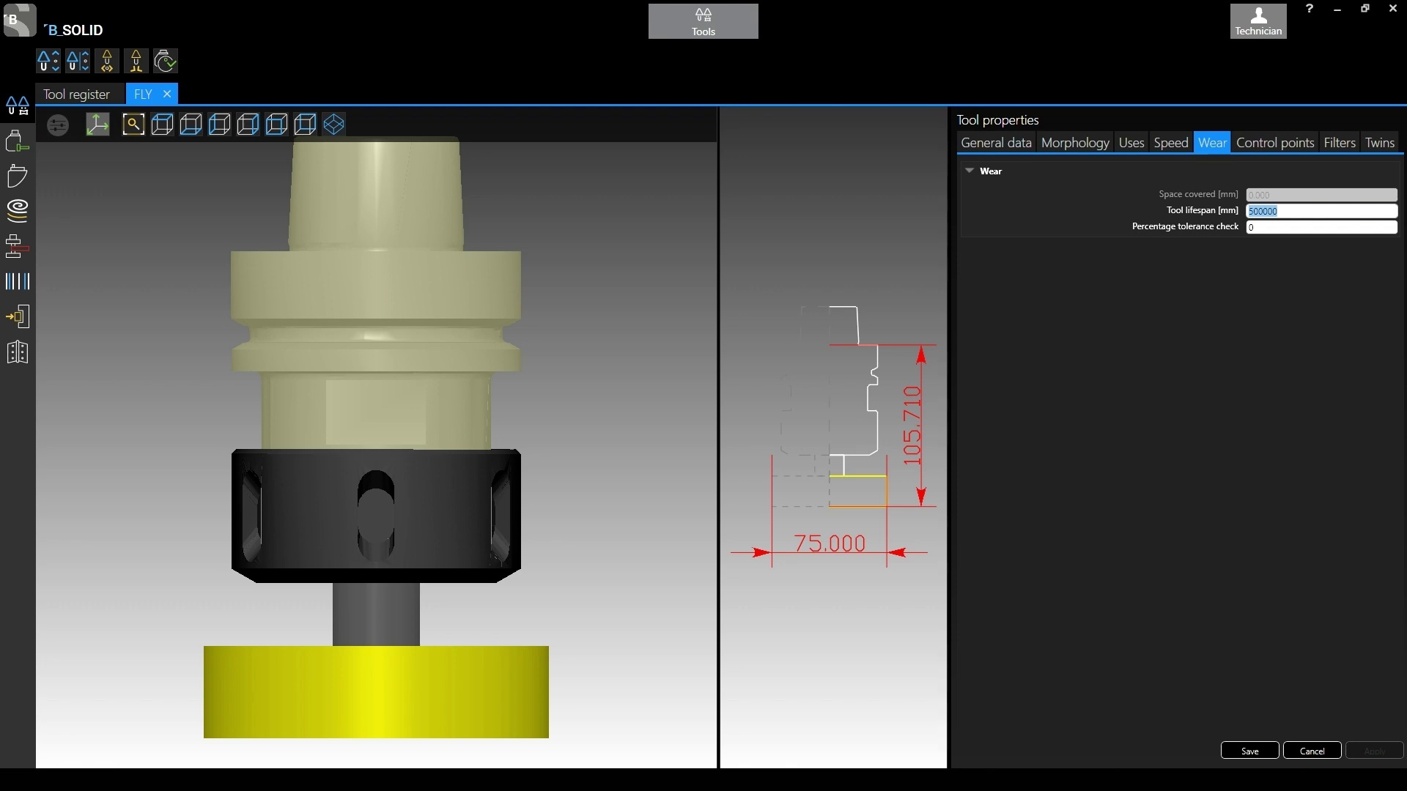
{"action": "left_click", "coordinate": [1277, 211]}
{"action": "left_click", "coordinate": [1326, 749]}
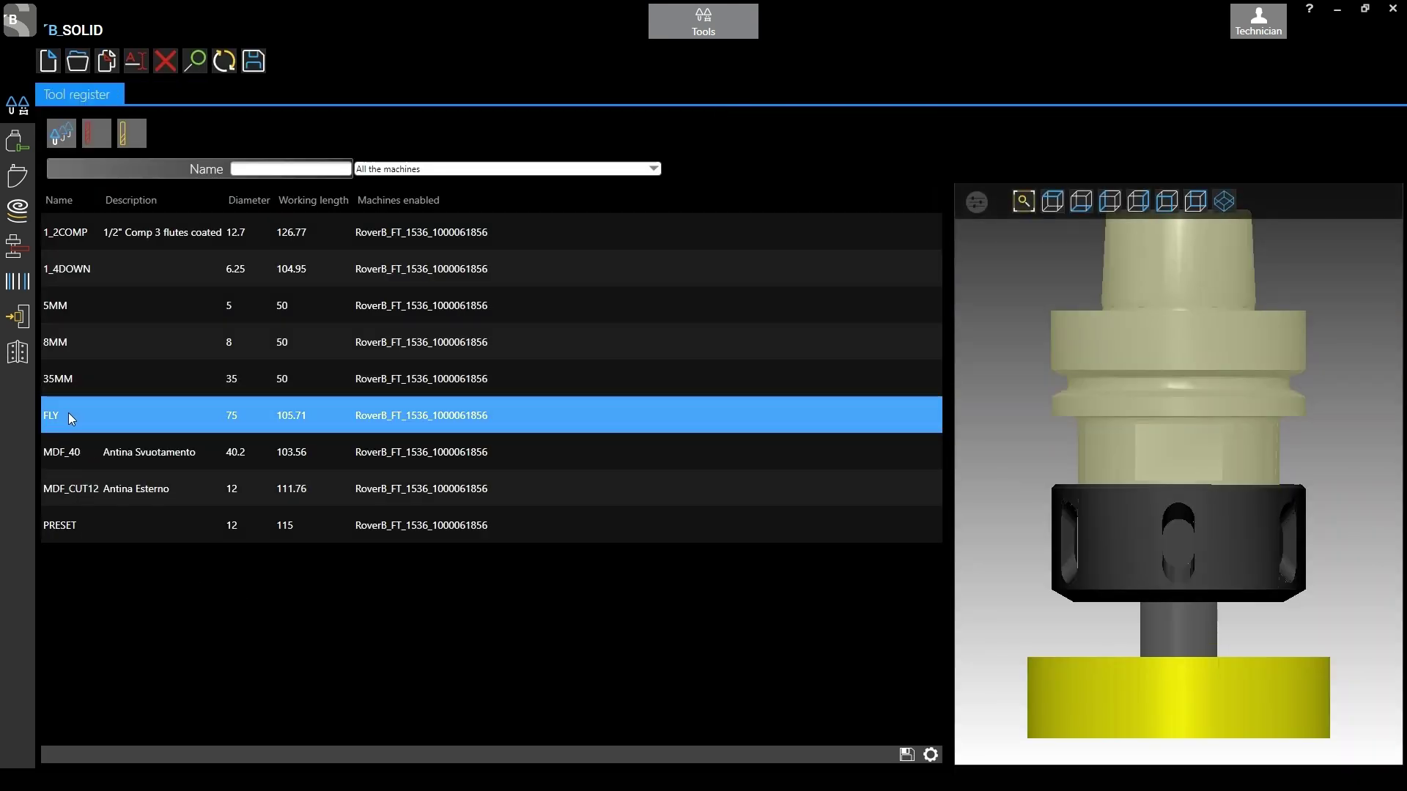
Step: Reopen the FLY tool and view the lifespan value on its Wear tab
{"action": "left_click", "coordinate": [68, 411]}
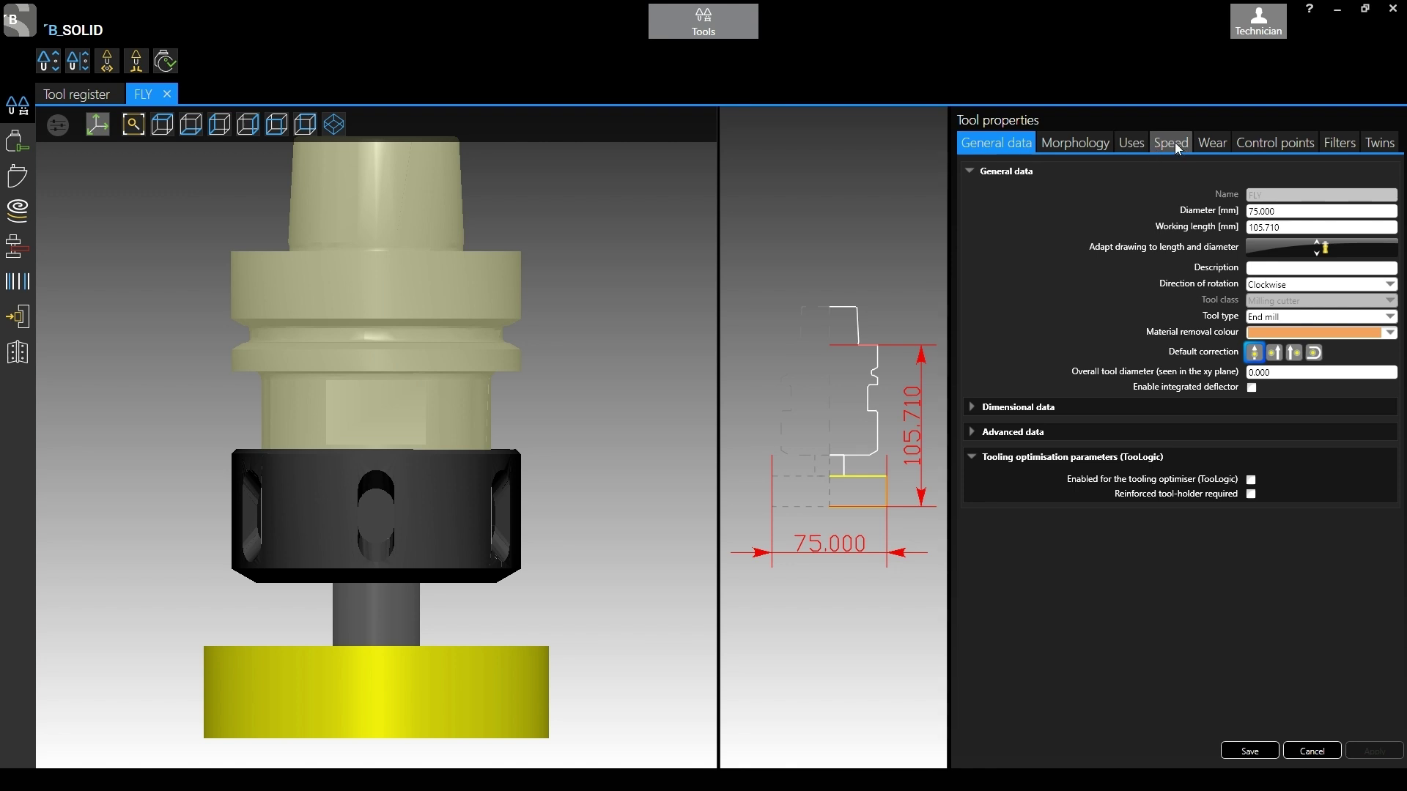
{"action": "left_click", "coordinate": [1206, 149]}
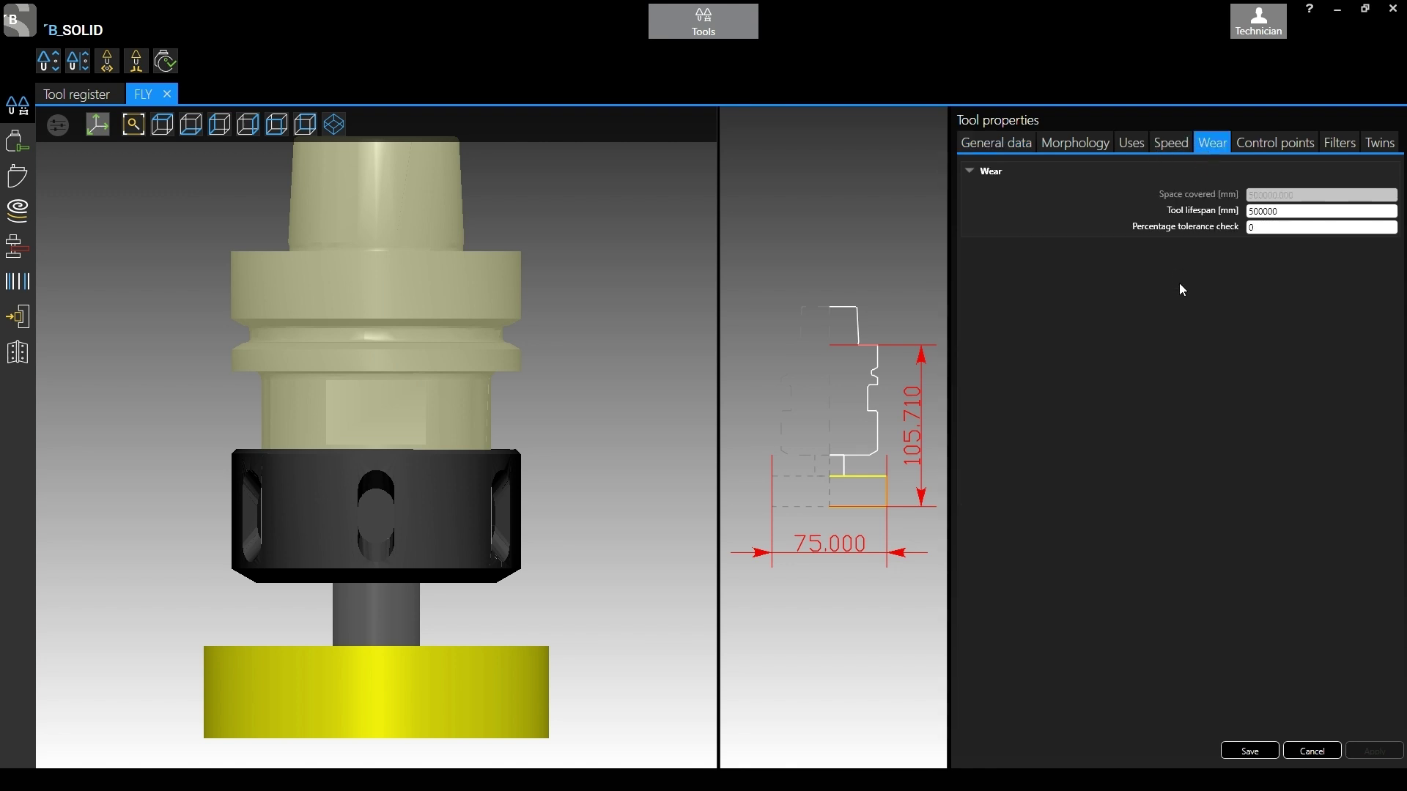
{"action": "double_click", "coordinate": [1284, 211]}
{"action": "left_click", "coordinate": [1303, 212]}
Step: Start a tool sharpening for FLY and enter 0.2 as the Diameter corrector
{"action": "left_click", "coordinate": [167, 60]}
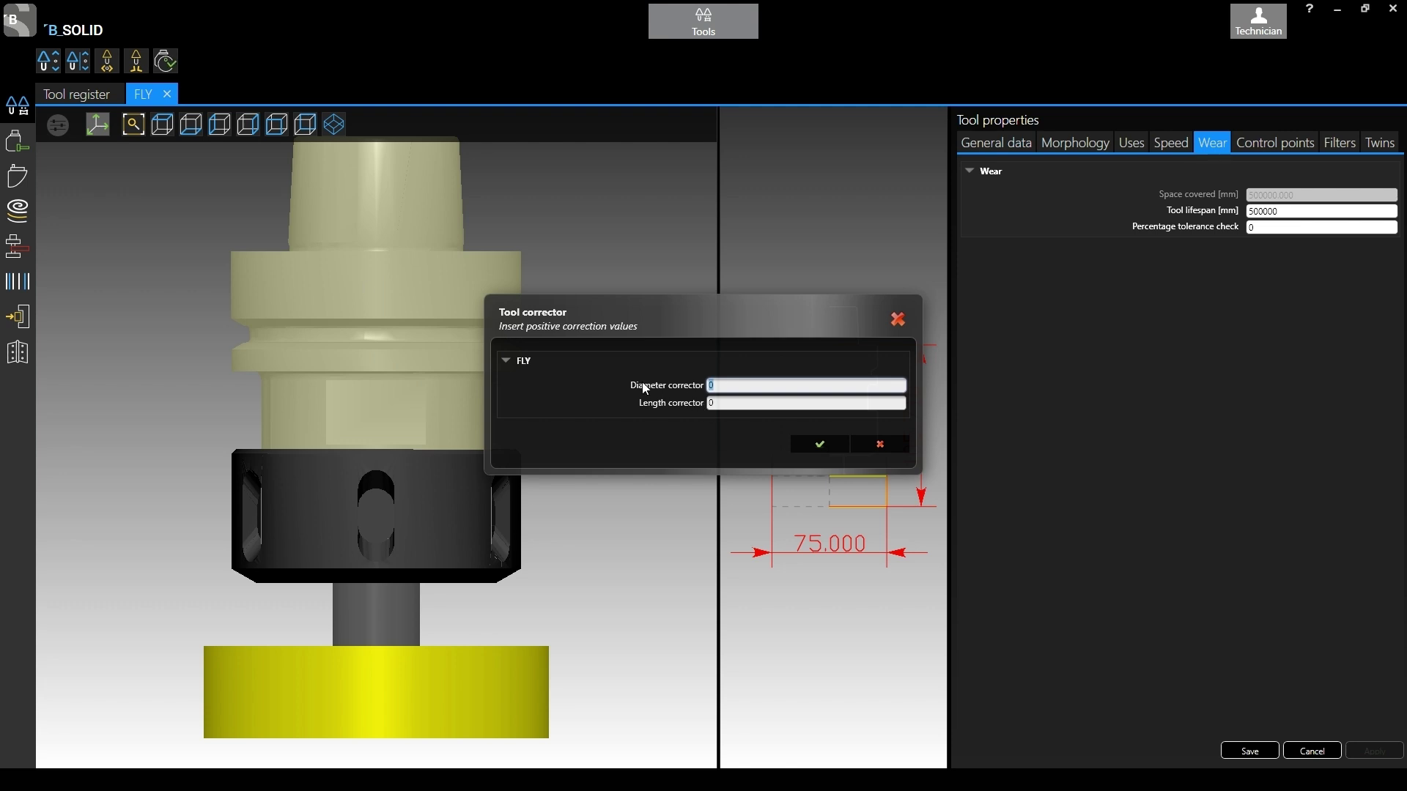
{"action": "left_click", "coordinate": [722, 384]}
{"action": "double_click", "coordinate": [711, 385]}
{"action": "double_click", "coordinate": [733, 404]}
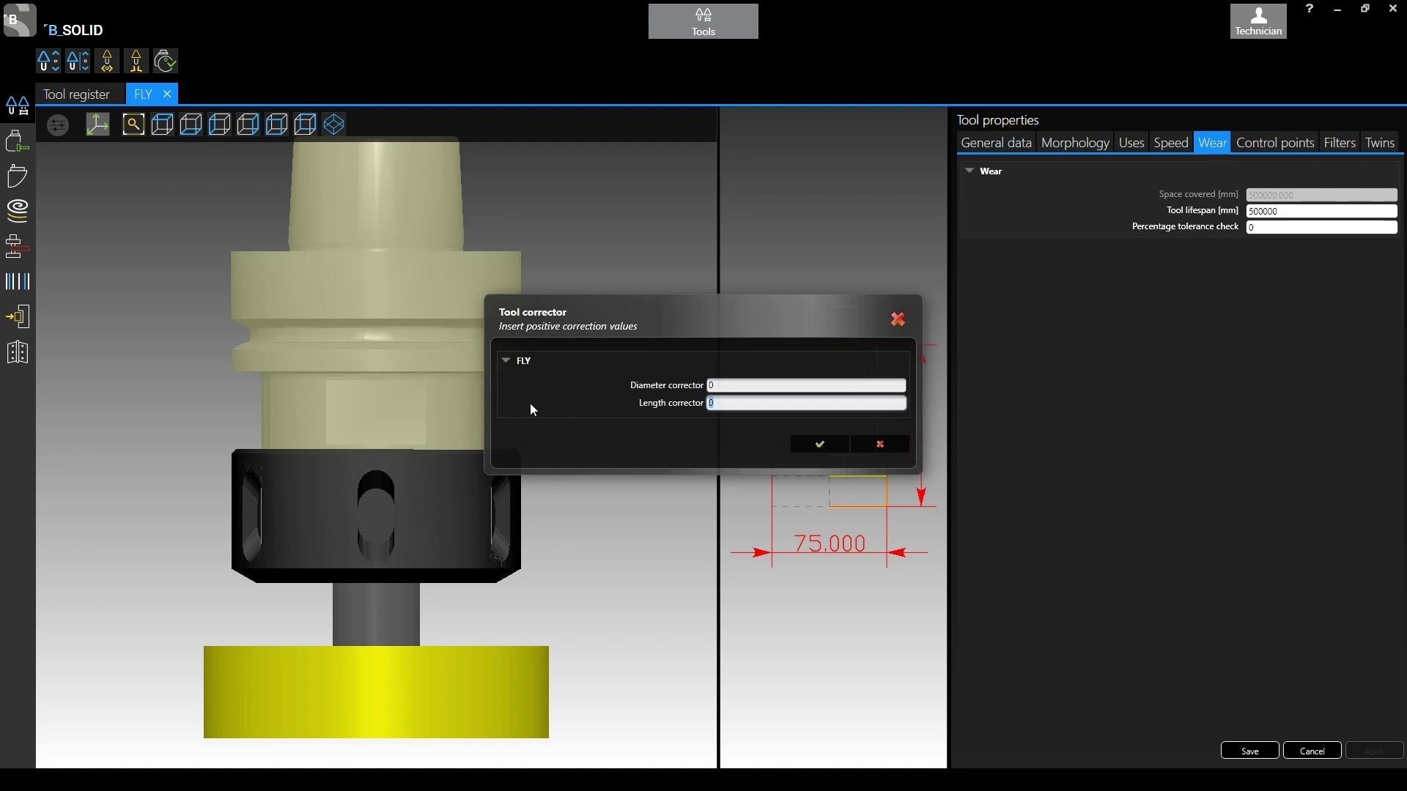
{"action": "double_click", "coordinate": [716, 386]}
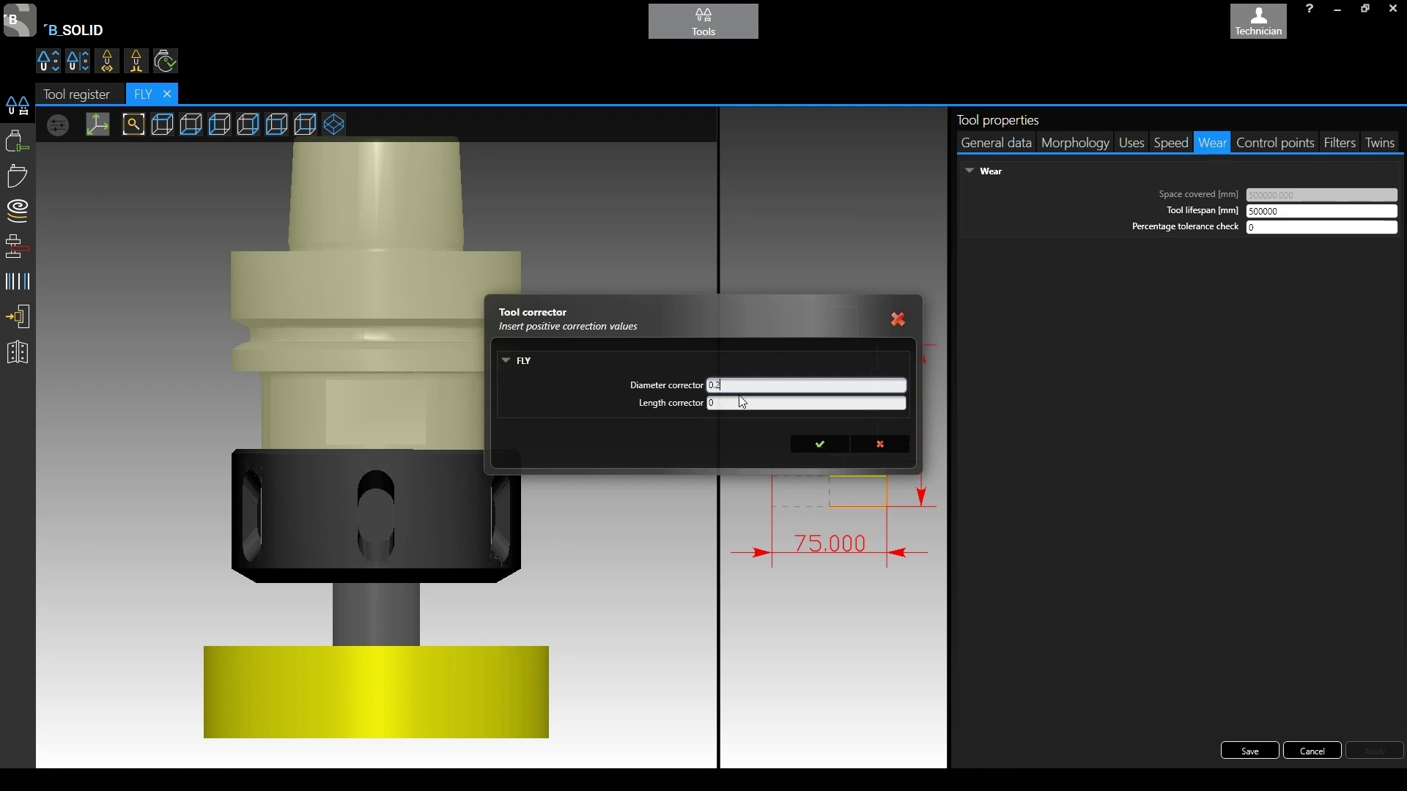
{"action": "key", "text": "Tab"}
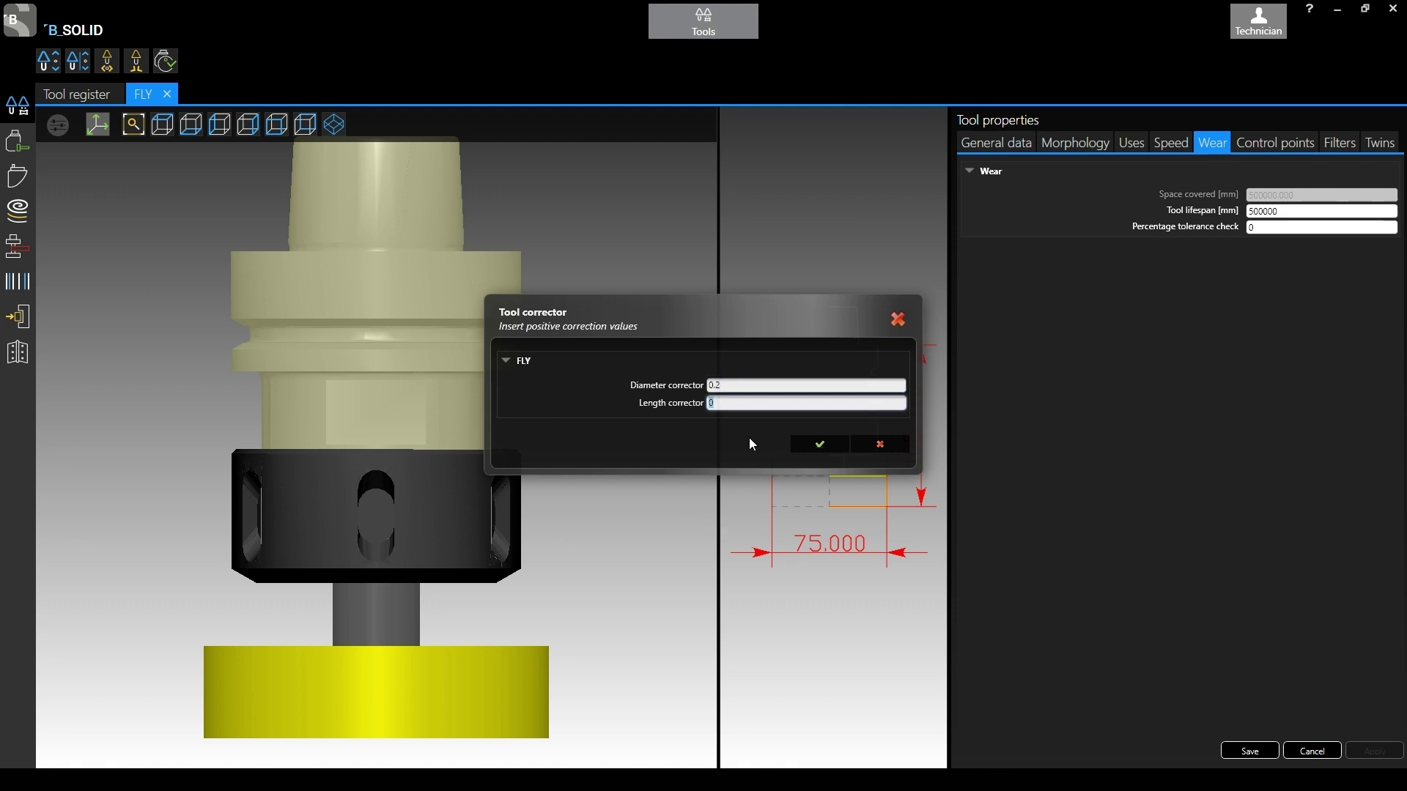
Step: Enter 0.2 as the Length corrector and reset the Diameter corrector to 0
{"action": "type", "text": "0.2"}
{"action": "left_click", "coordinate": [742, 385]}
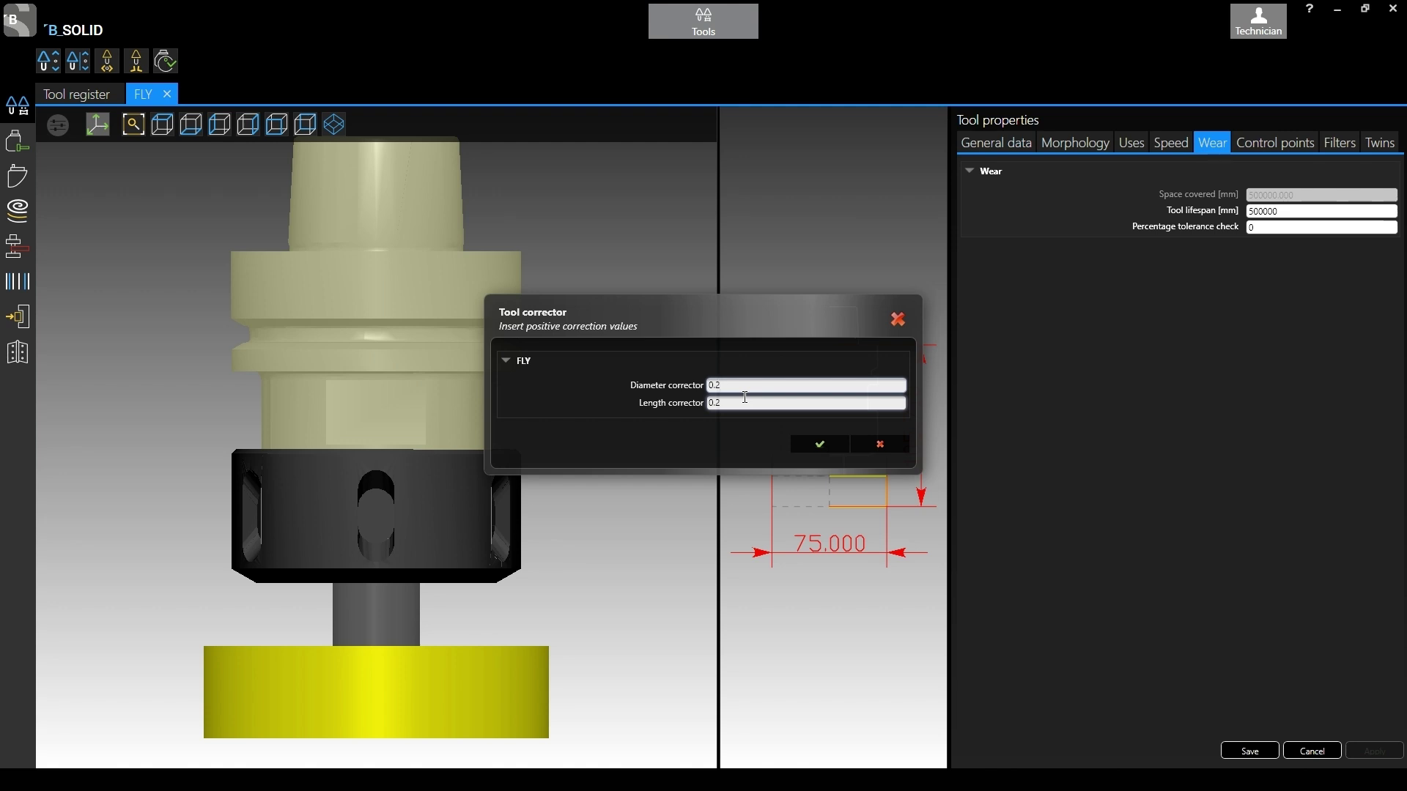
{"action": "key", "text": "Tab"}
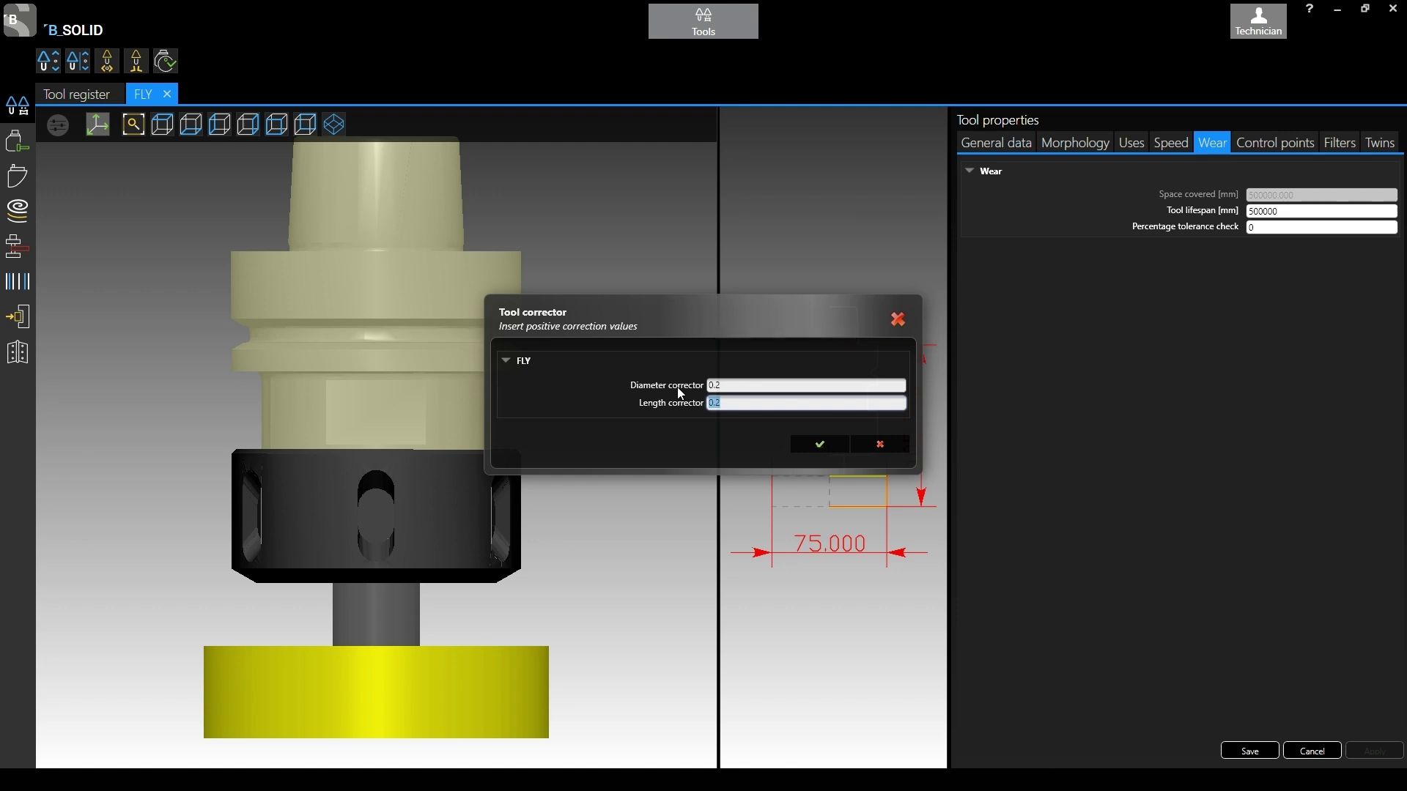
{"action": "key", "text": "shift+Tab"}
{"action": "type", "text": "0"}
{"action": "key", "text": "Tab"}
Step: Cancel the Tool corrector, then redo the sharpening and confirm it with both correctors at 0
{"action": "left_click", "coordinate": [901, 439]}
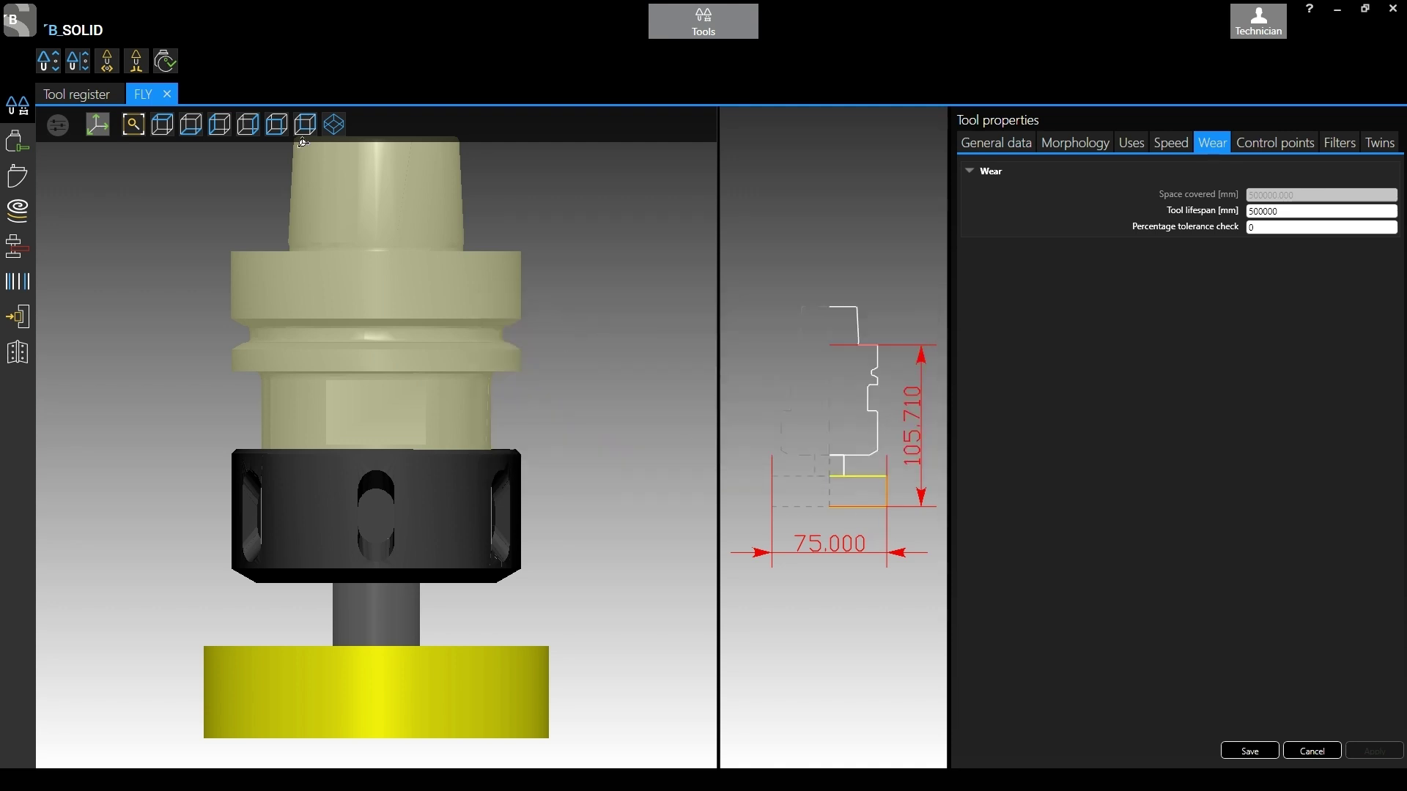
{"action": "left_click", "coordinate": [167, 63]}
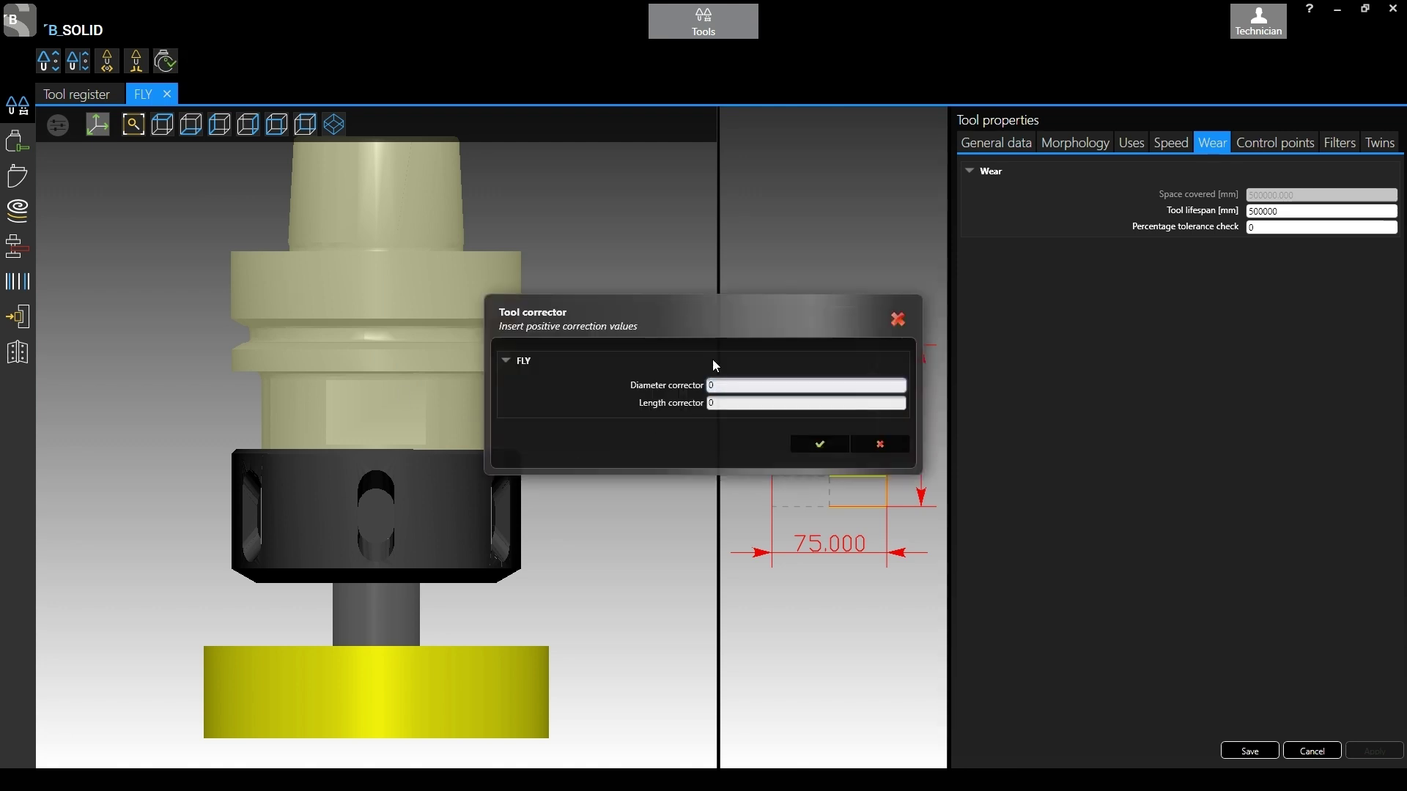
{"action": "left_click", "coordinate": [820, 444]}
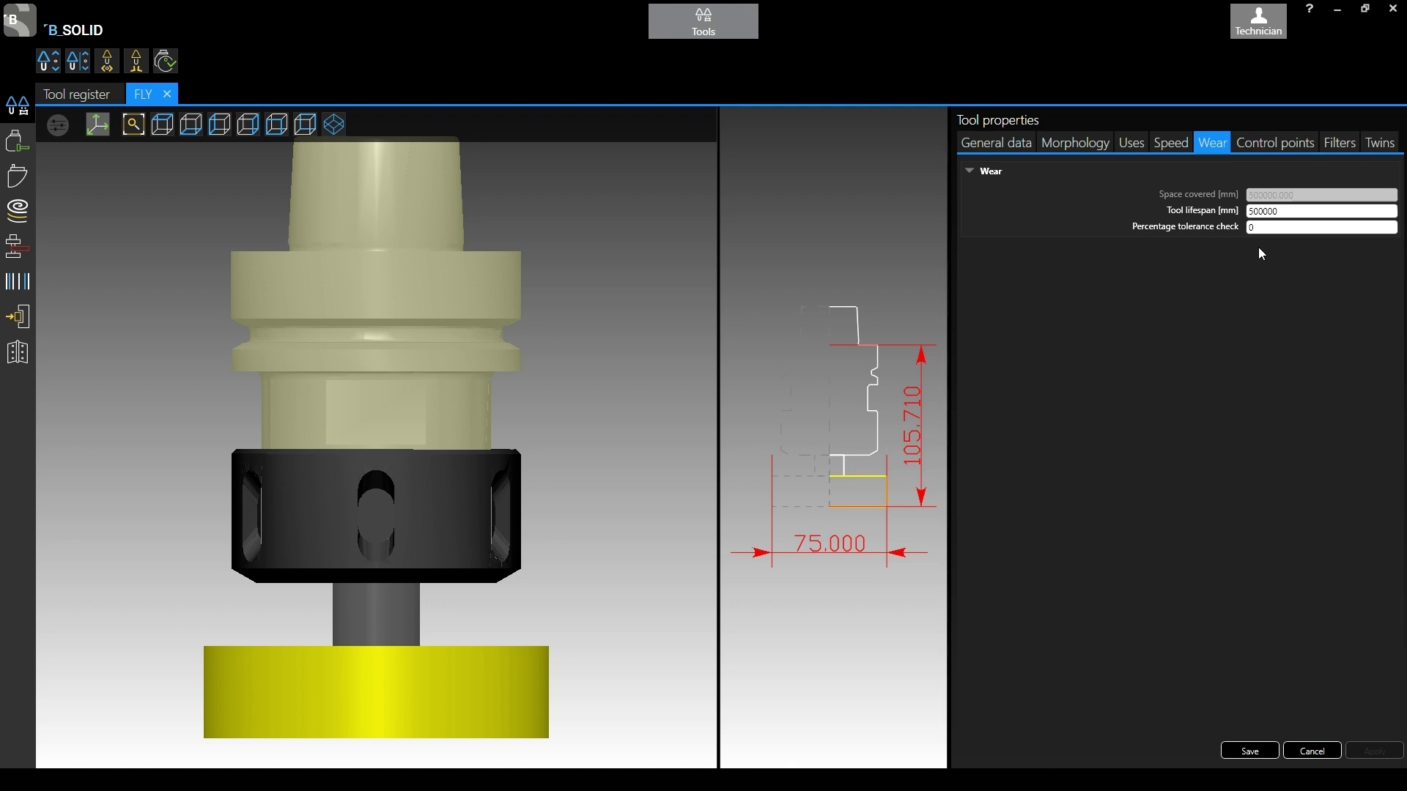
Step: Start another FLY sharpening, replacing a trial .5 diameter correction with 0, length staying 0
{"action": "left_click", "coordinate": [171, 66]}
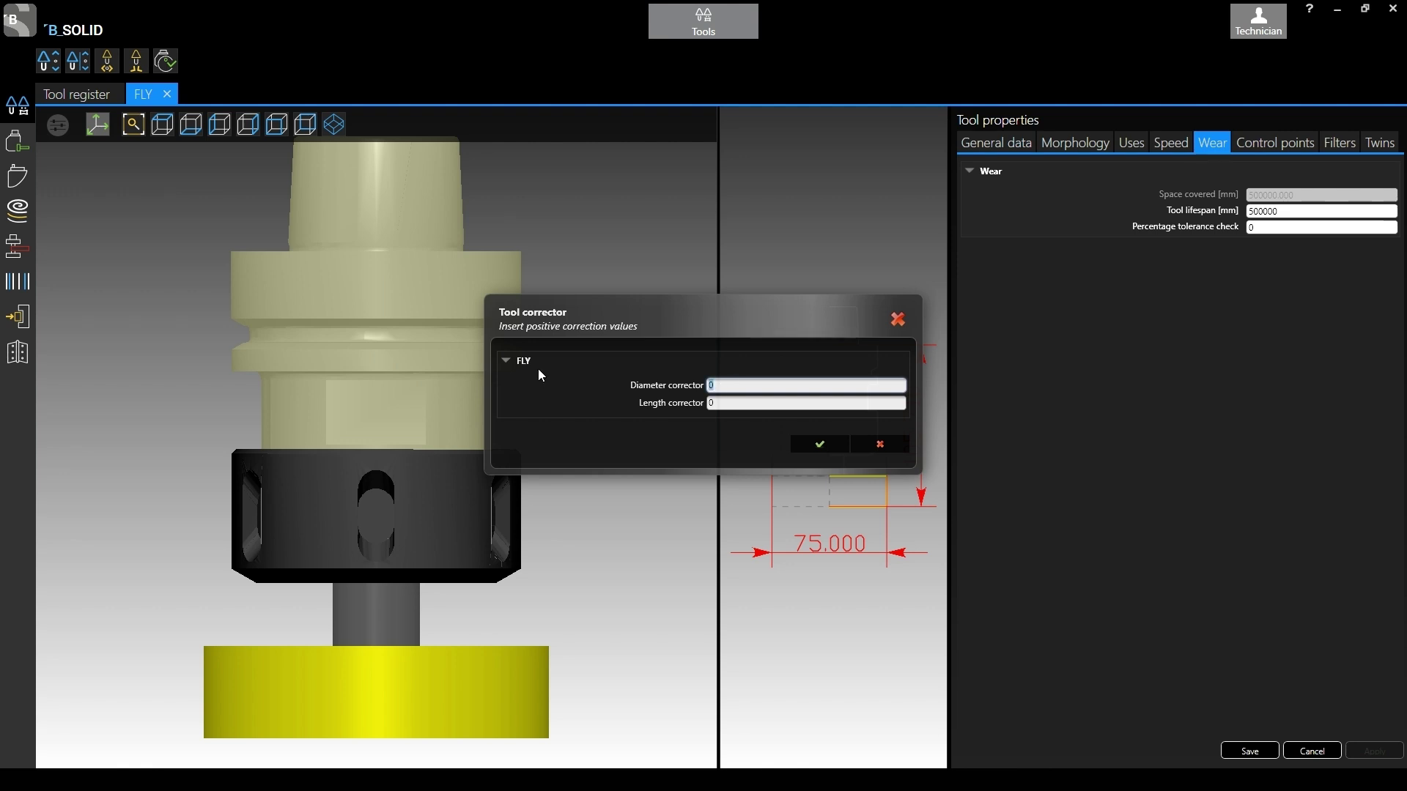
{"action": "type", "text": ".5"}
{"action": "left_click", "coordinate": [726, 404]}
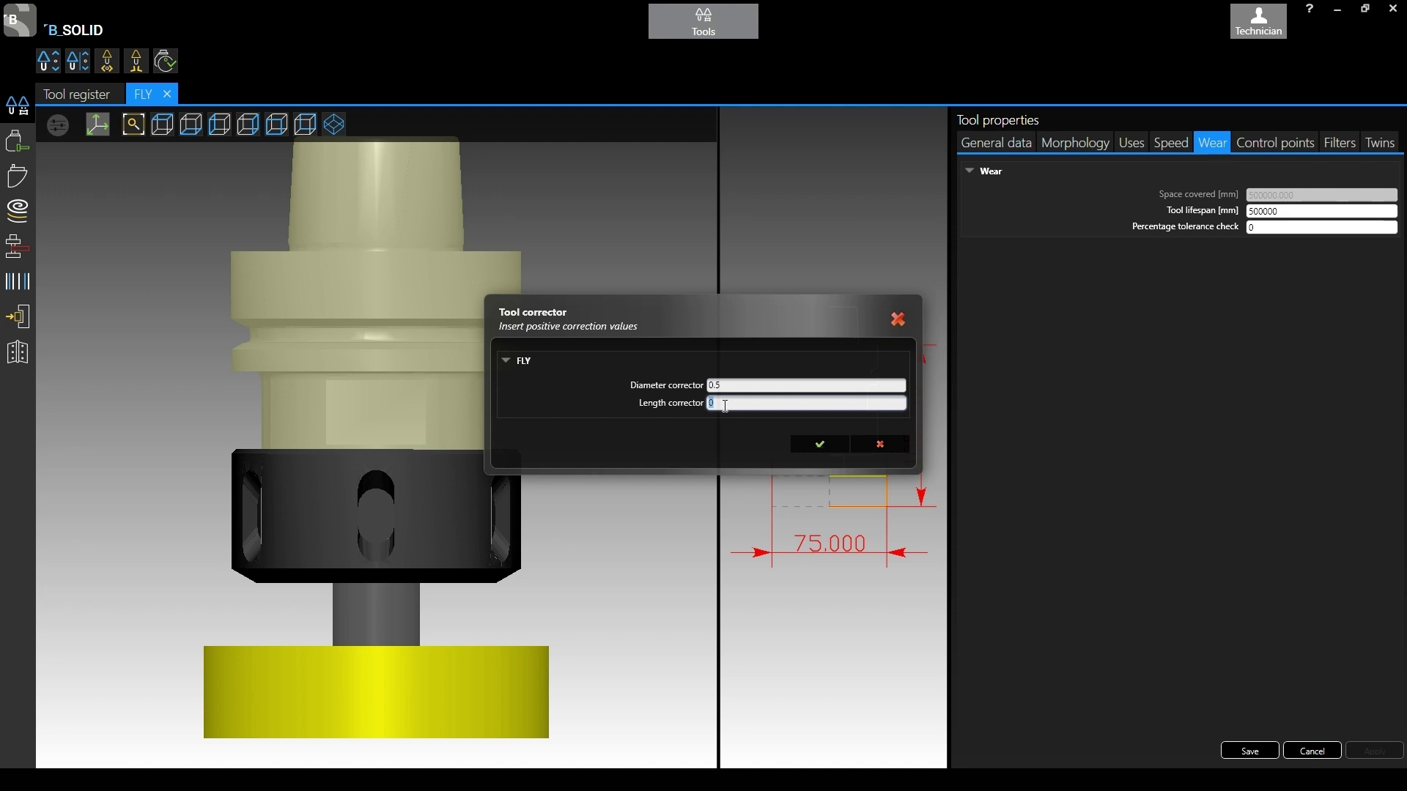
{"action": "left_click", "coordinate": [740, 387]}
{"action": "type", "text": "0"}
{"action": "left_click", "coordinate": [749, 400]}
Step: Confirm the sharpening to reset the wear counter, then check diameter 75.000 mm and working length 105.710 mm
{"action": "left_click", "coordinate": [819, 443]}
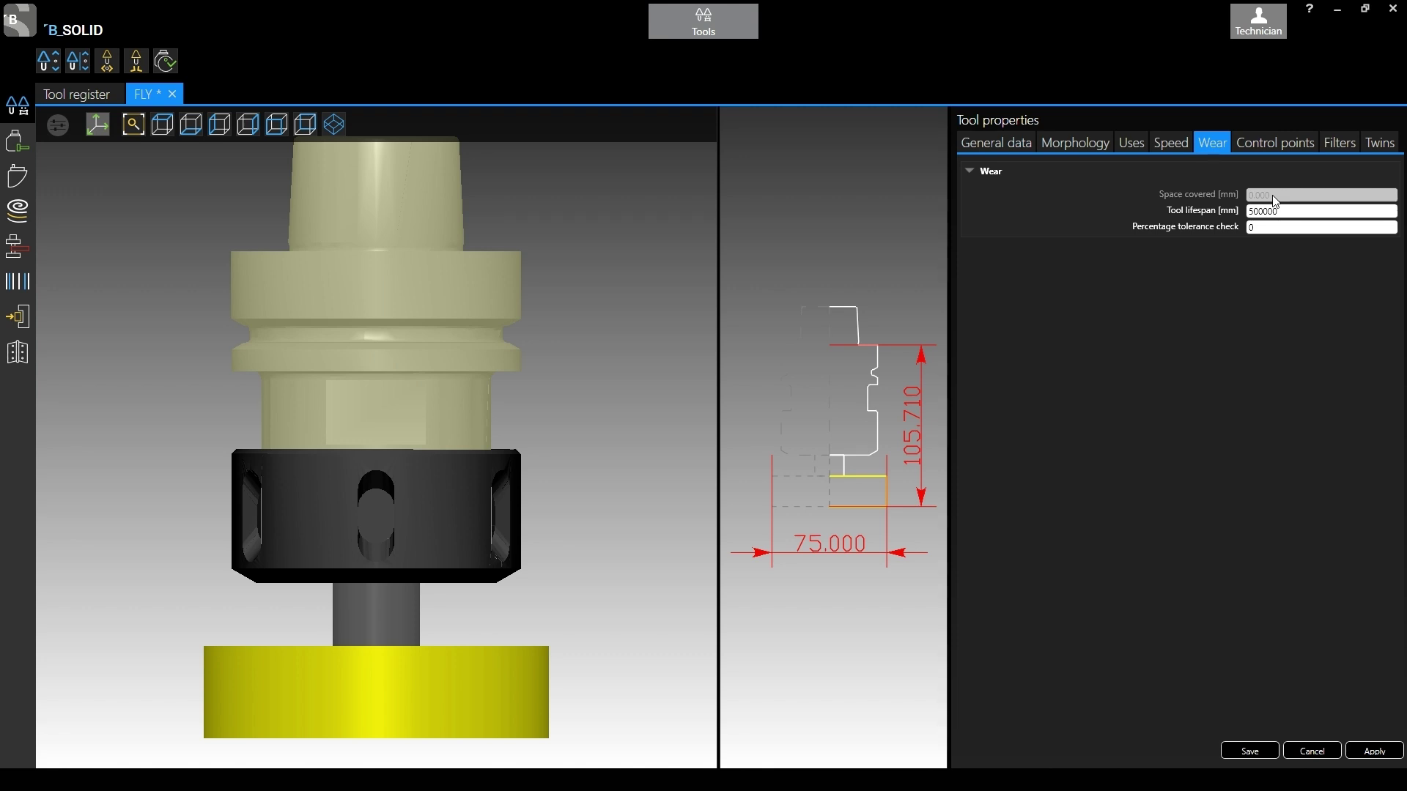
{"action": "left_click", "coordinate": [1022, 146]}
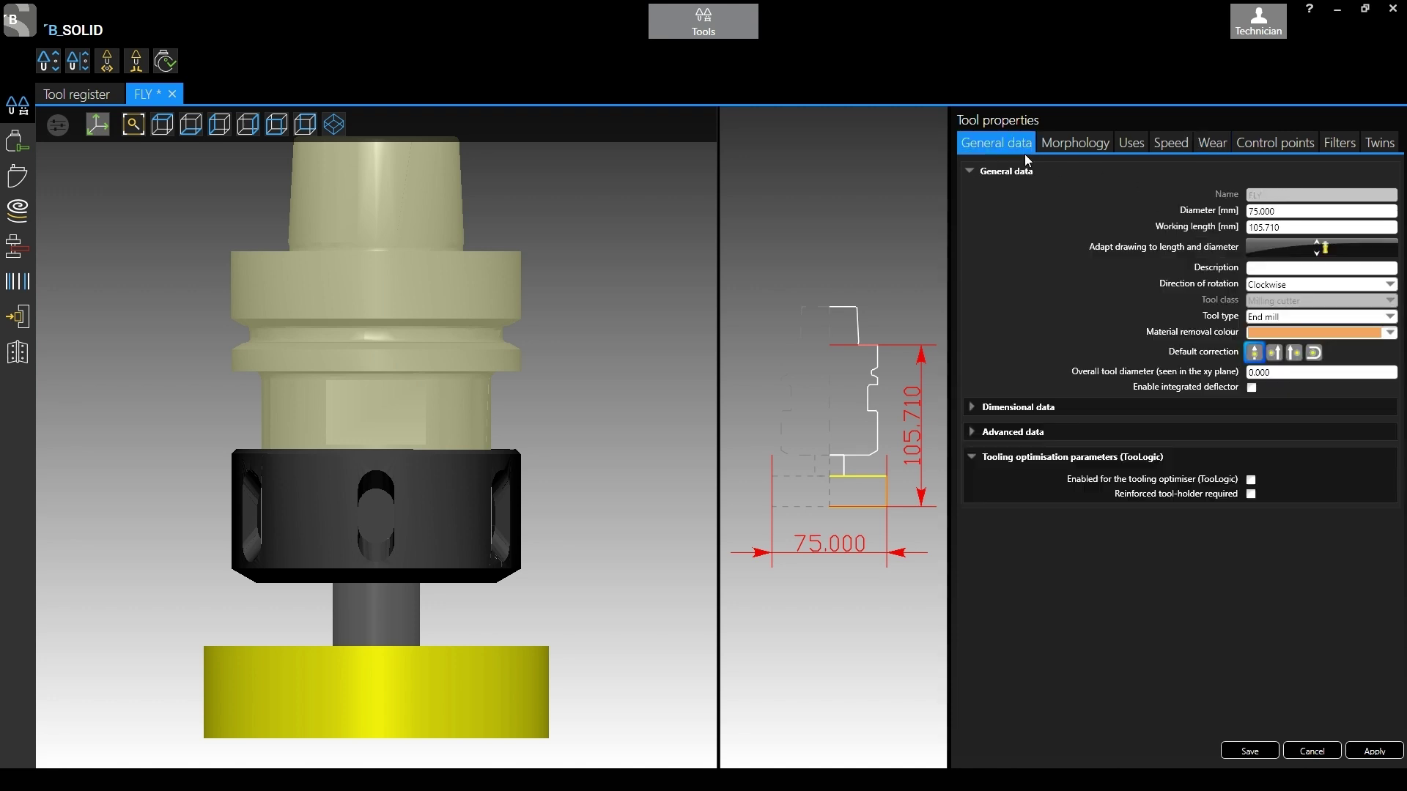
{"action": "left_click", "coordinate": [1290, 229]}
{"action": "left_click", "coordinate": [1279, 211]}
{"action": "left_click", "coordinate": [1278, 229]}
{"action": "left_click", "coordinate": [1270, 211]}
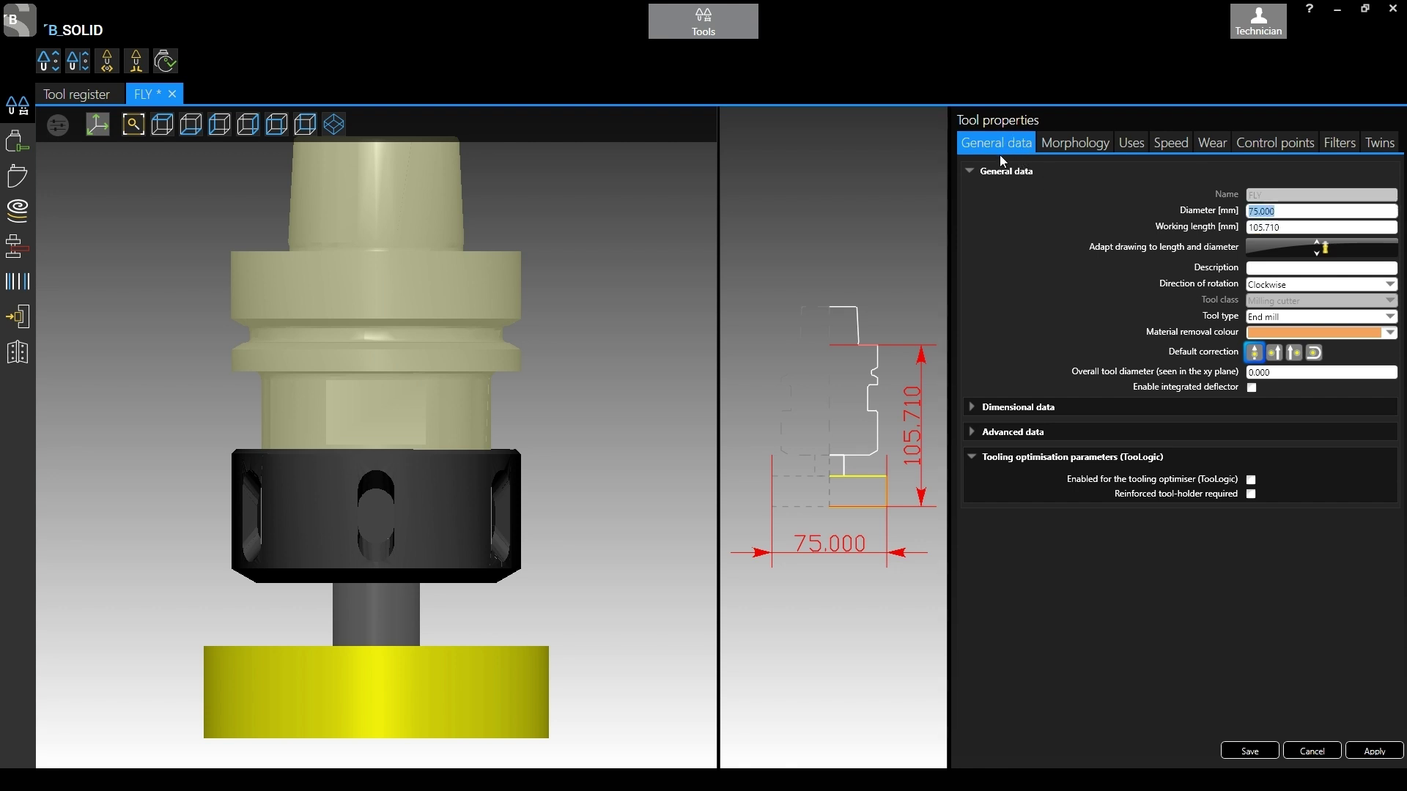